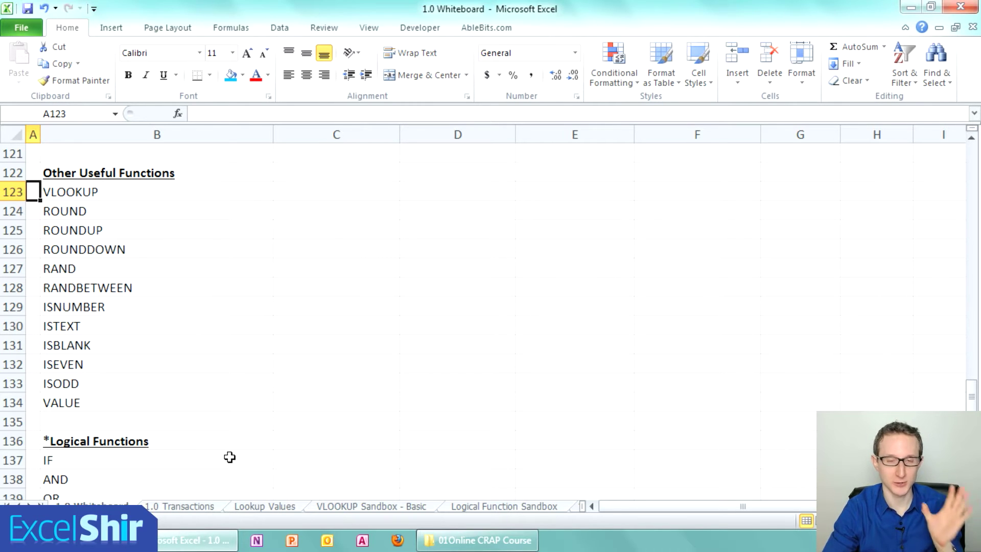
Step: Switch to the 'VLOOKUP Sandbox - Basic' sheet with the Simpsons character table
click(333, 507)
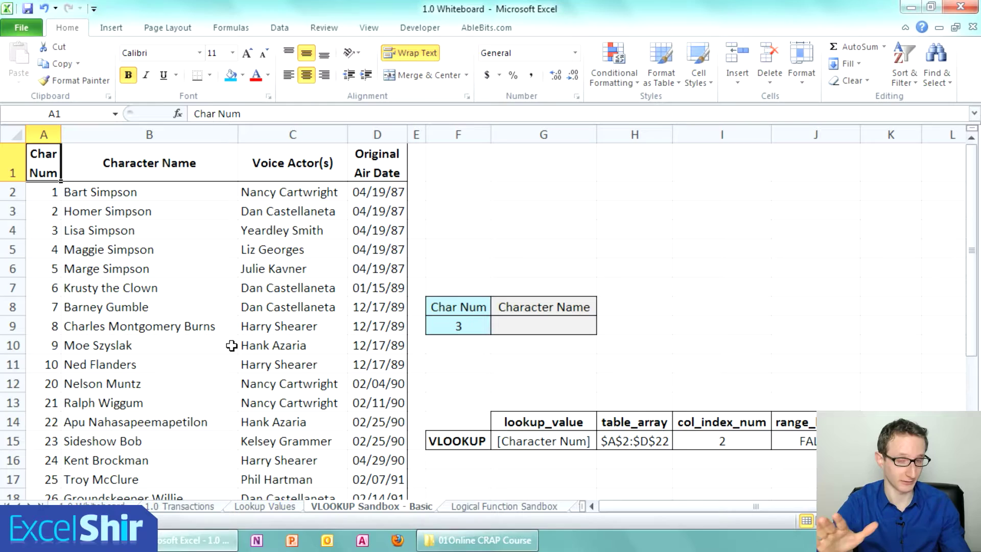
Step: Select Barney Gumble in B8 and scroll down to the VLOOKUP Arguments Defined table
click(206, 309)
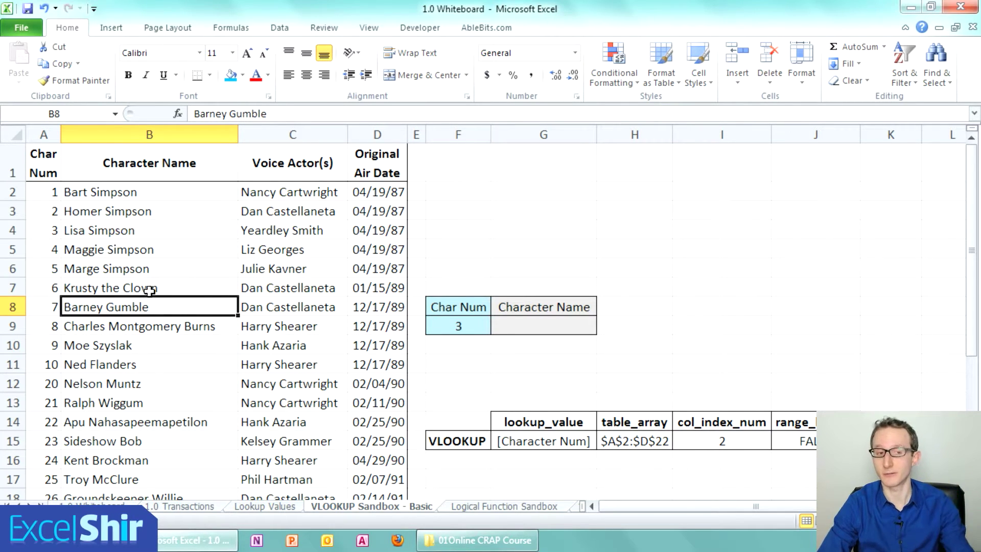
scroll(153, 291, down, 1)
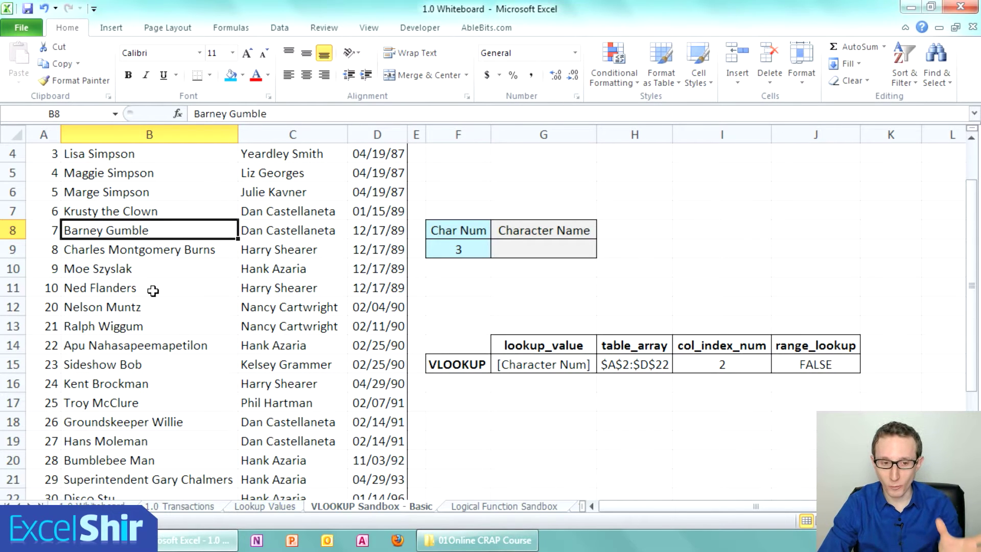
scroll(152, 291, down, 3)
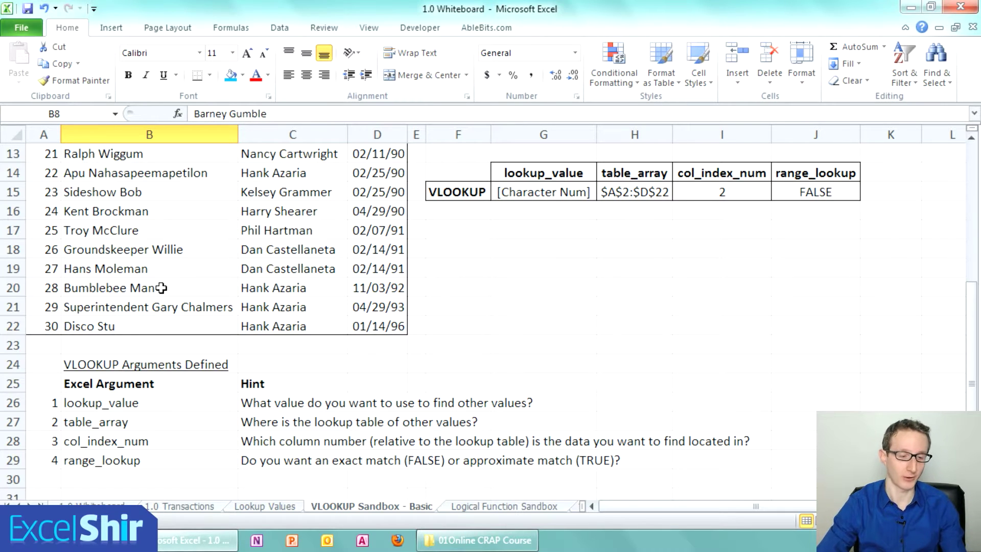
scroll(160, 288, down, 1)
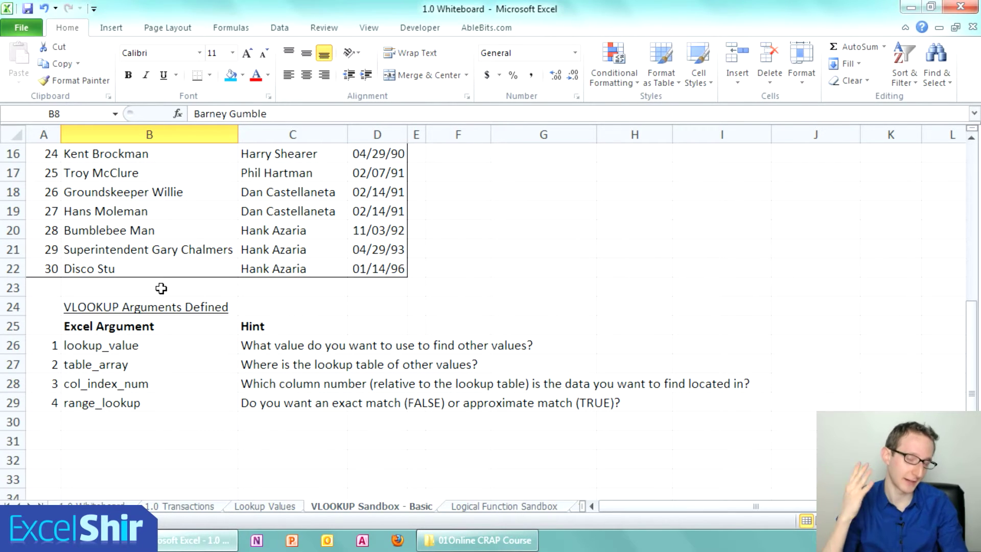
Step: Select the lookup_value definition in B26, then return to the character table at row 1
click(163, 344)
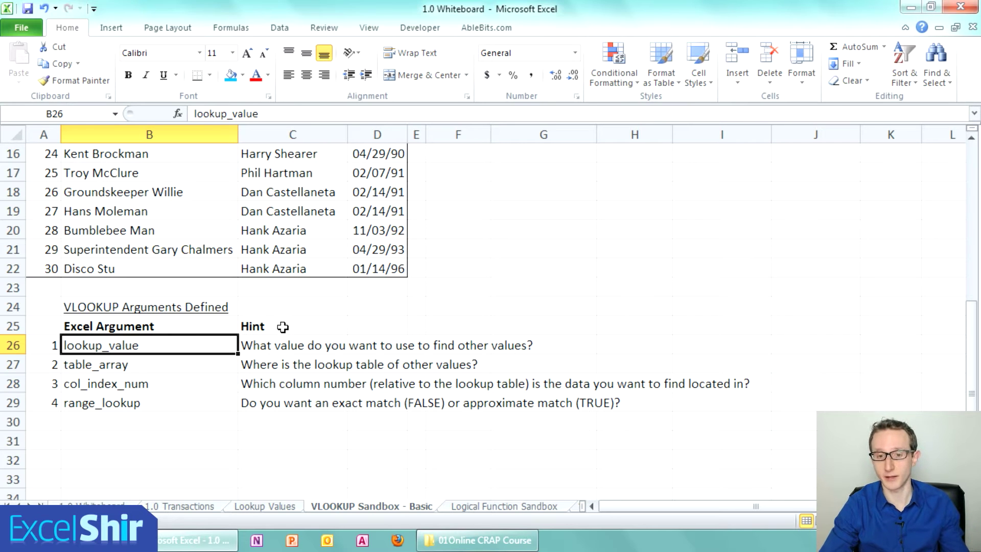
scroll(274, 335, up, 5)
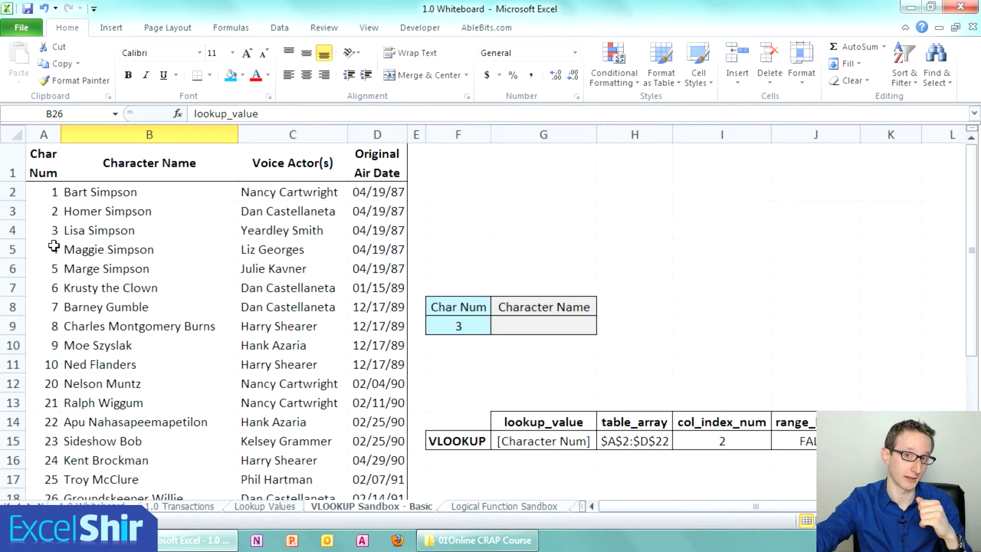
scroll(54, 247, down, 7)
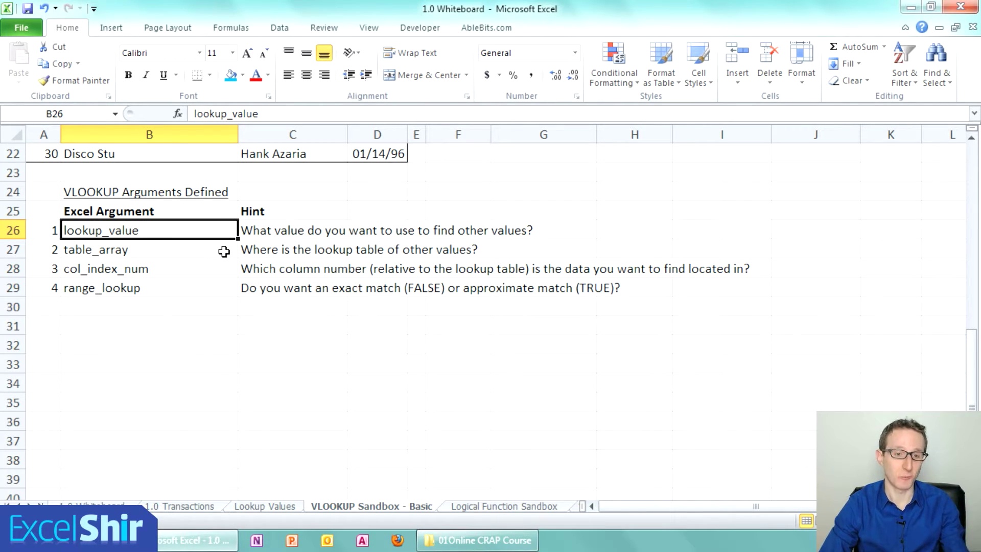
scroll(223, 252, up, 7)
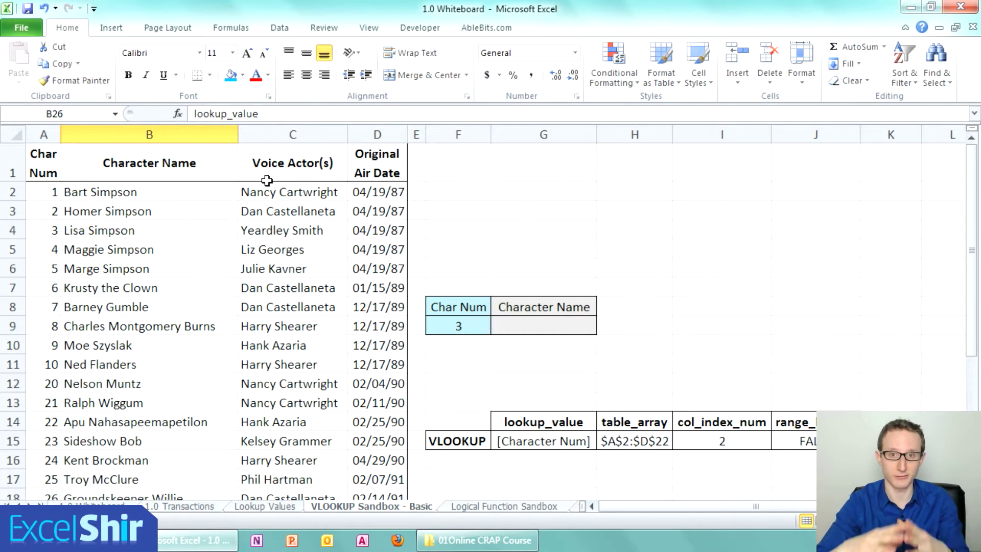
scroll(246, 192, down, 5)
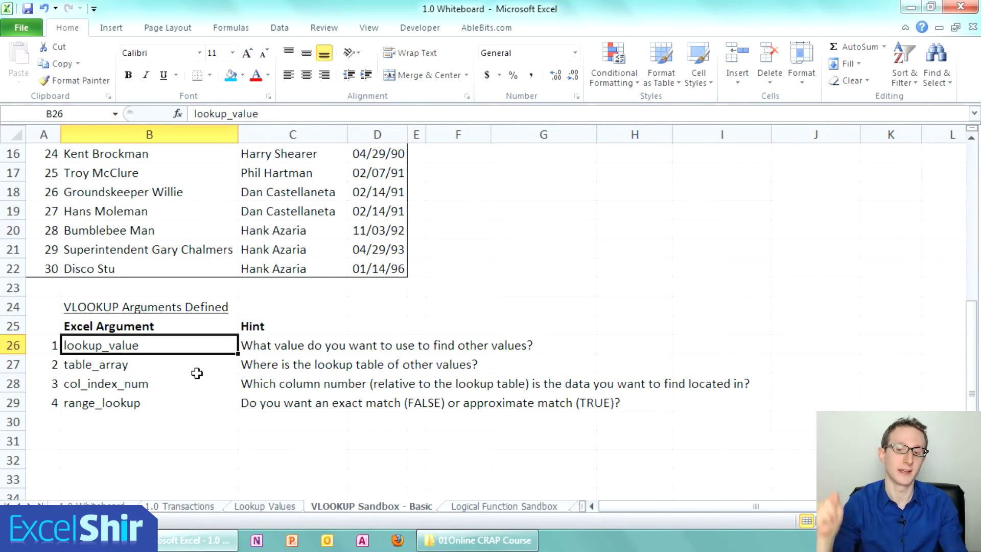
scroll(201, 363, up, 5)
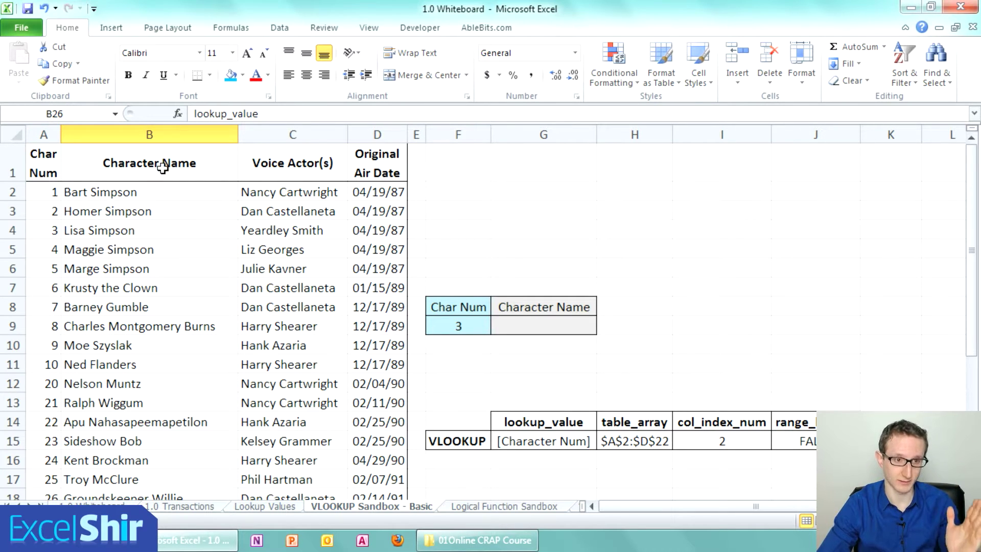
drag(164, 163, 164, 287)
drag(280, 164, 312, 248)
drag(368, 172, 376, 249)
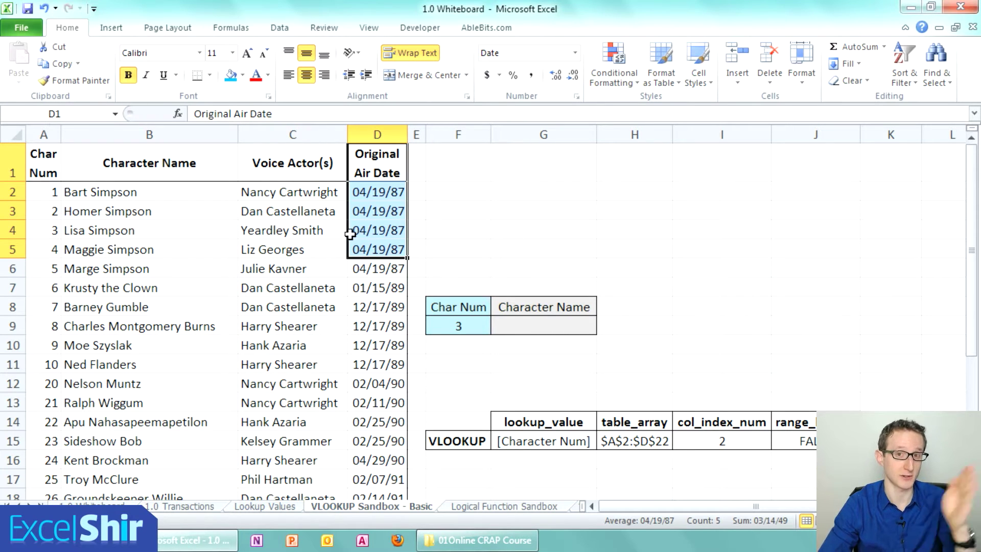
scroll(350, 230, down, 5)
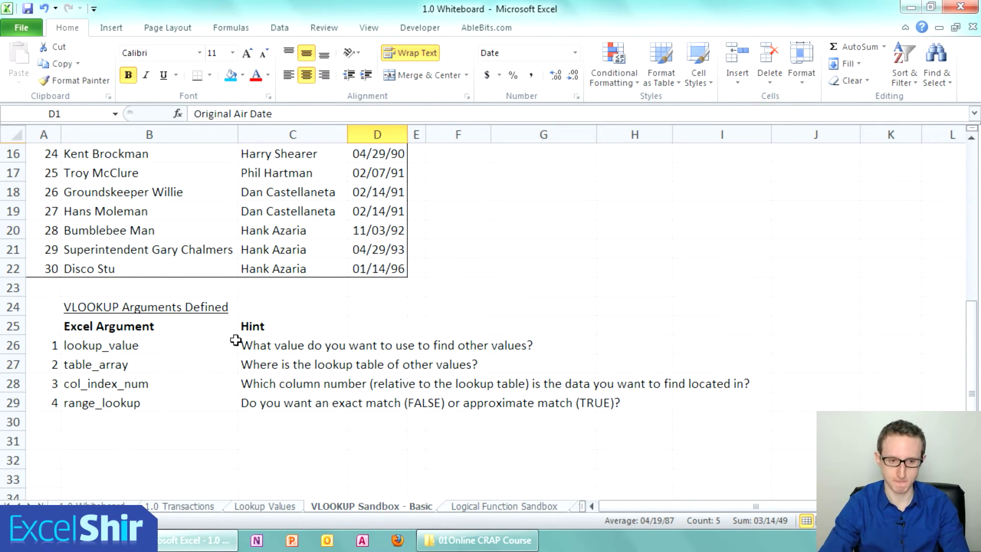
scroll(236, 340, up, 5)
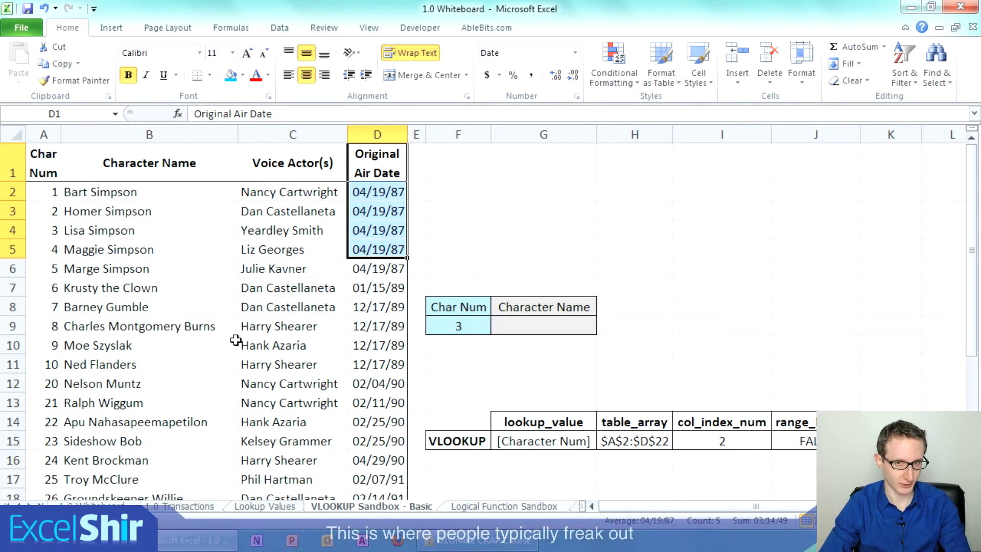
click(303, 243)
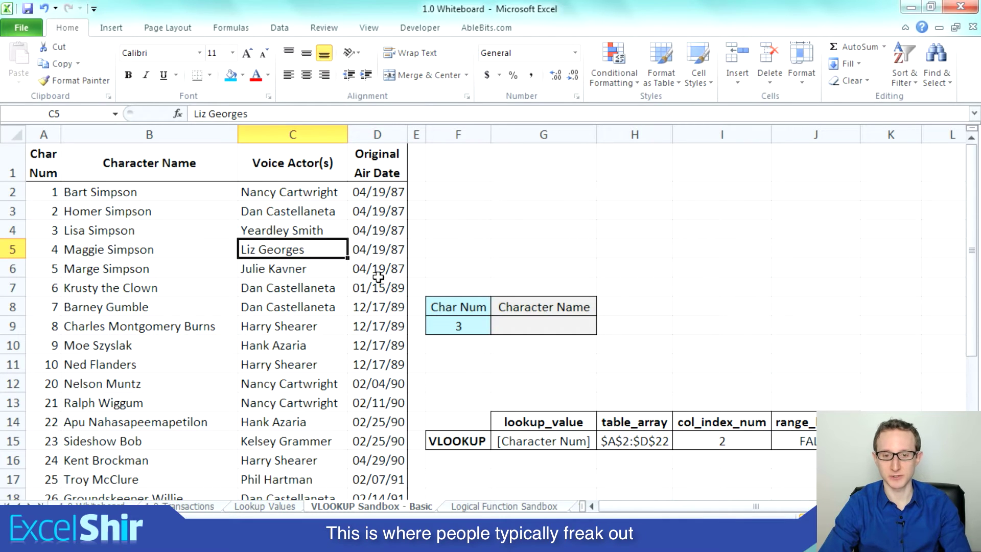
click(526, 422)
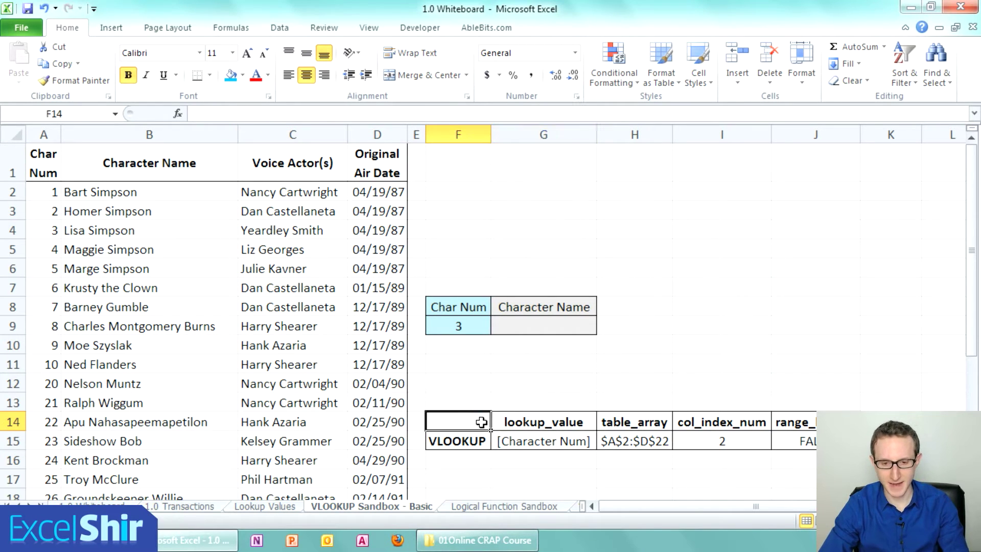
drag(482, 420, 788, 443)
click(745, 474)
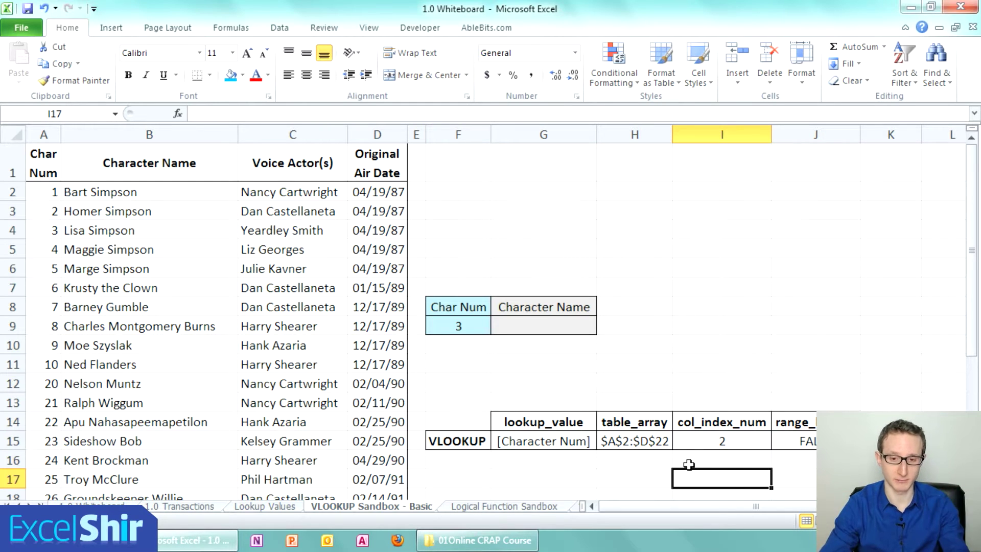
scroll(580, 356, down, 1)
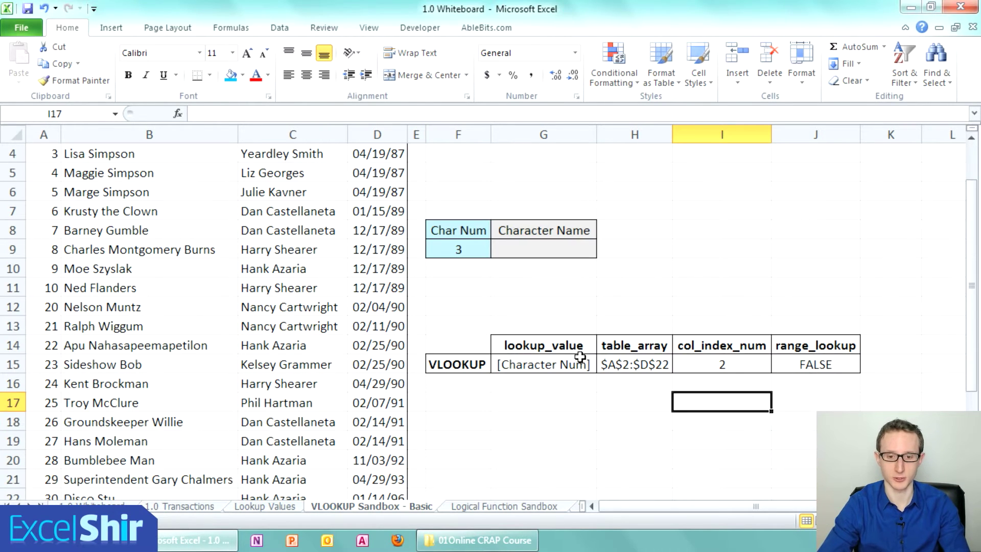
Step: Start G9's formula as =VLOOKUP(F9, using the character number as lookup value
click(513, 249)
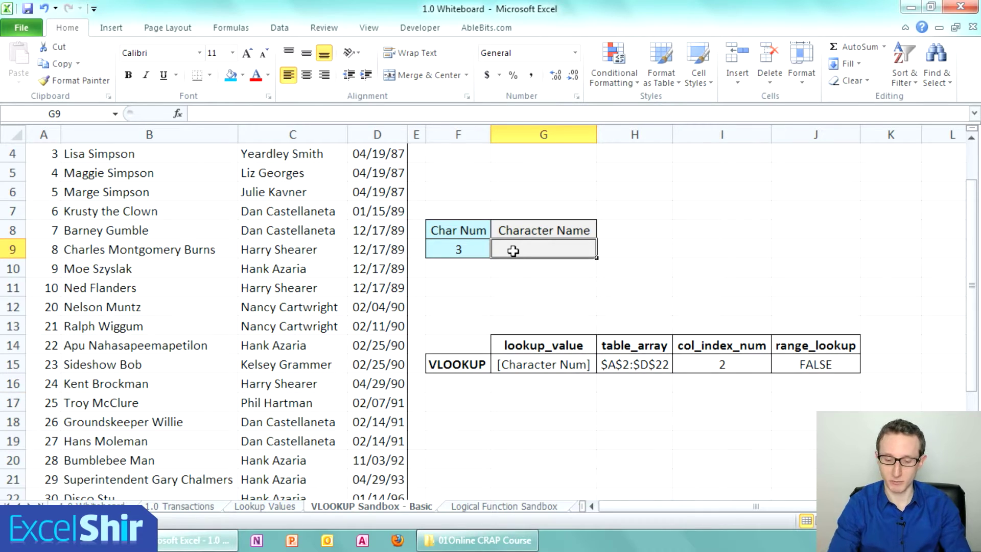
text(=VLOOK)
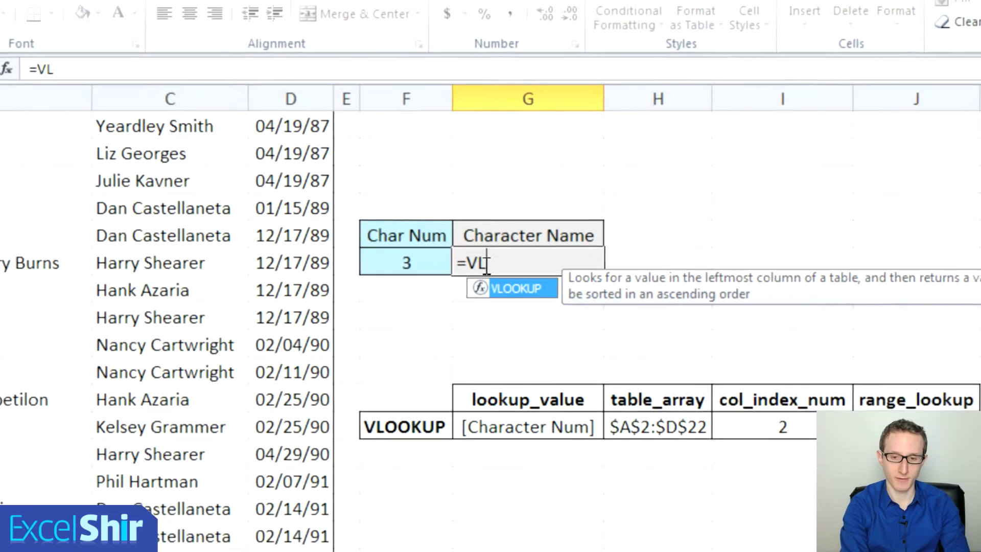
text(UP)
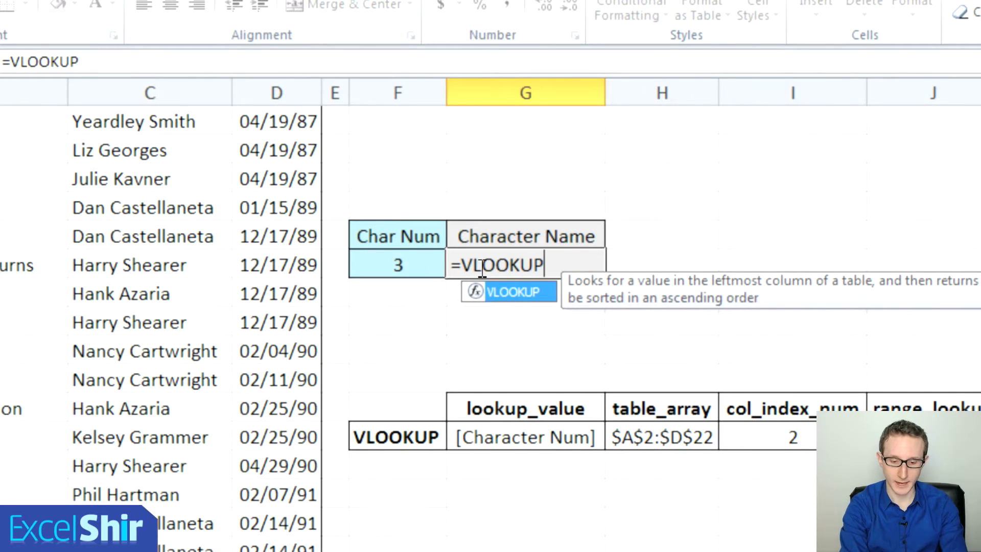
text(()
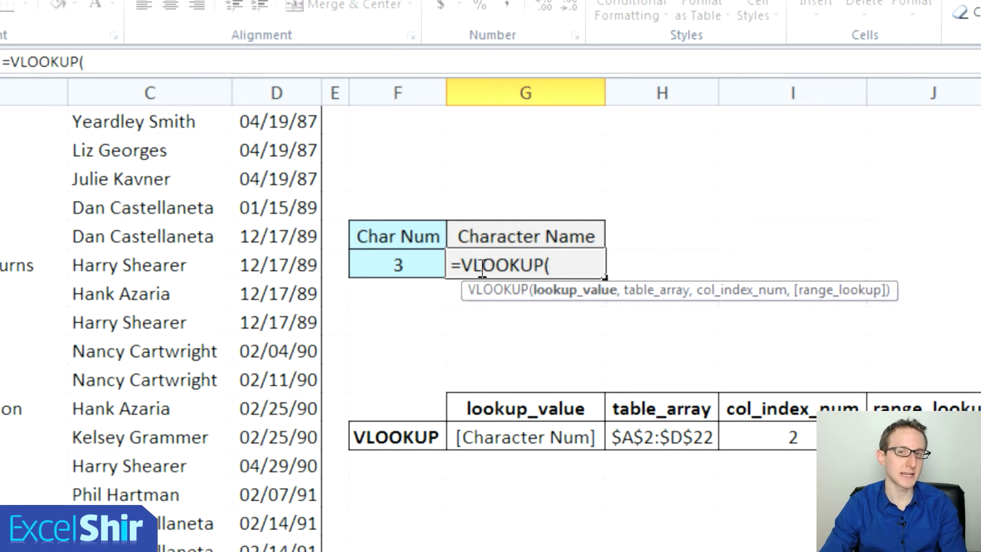
click(398, 263)
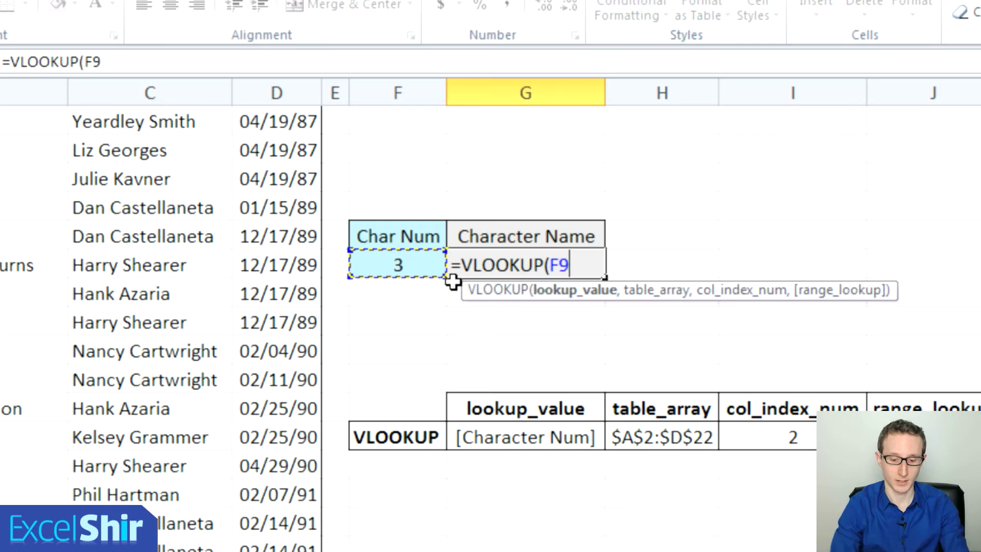
text(,)
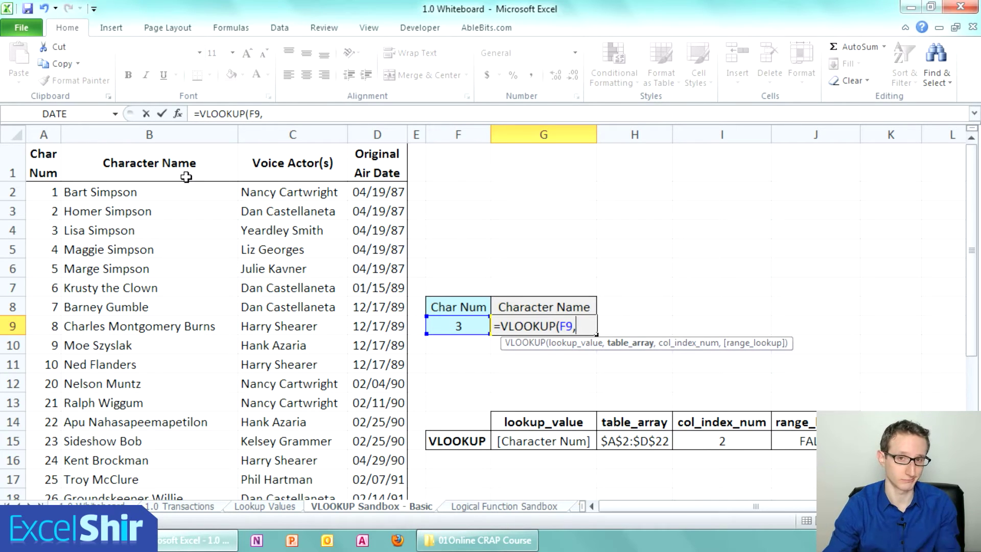
Step: Complete G9 as =VLOOKUP(F9,$A$2:$D$22,2,FALSE) so it returns Lisa Simpson
drag(47, 193, 372, 464)
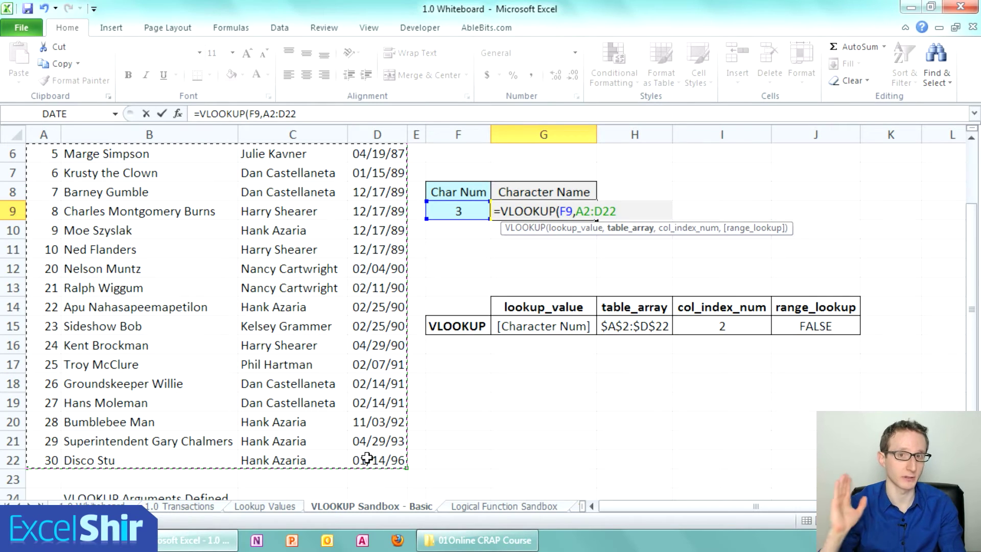
key(F4)
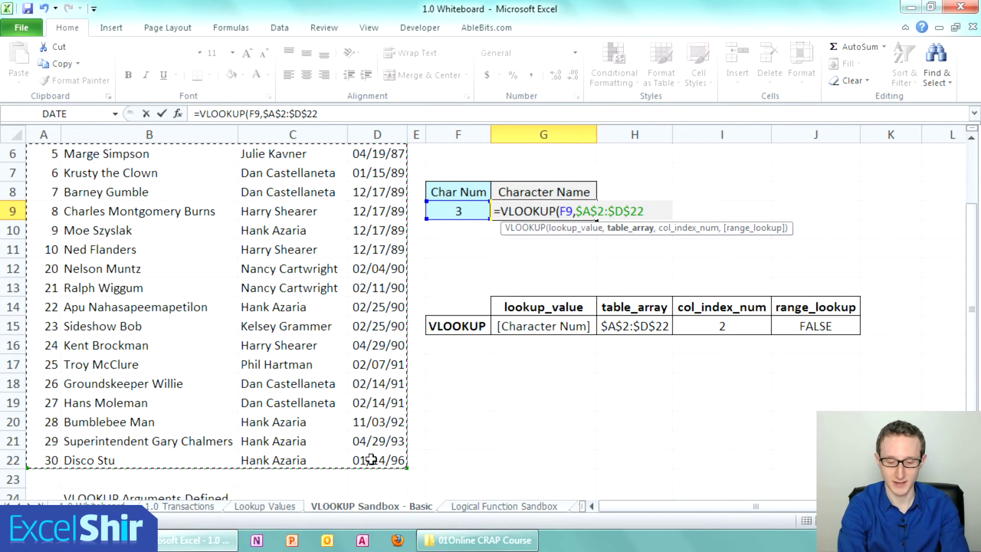
text(,)
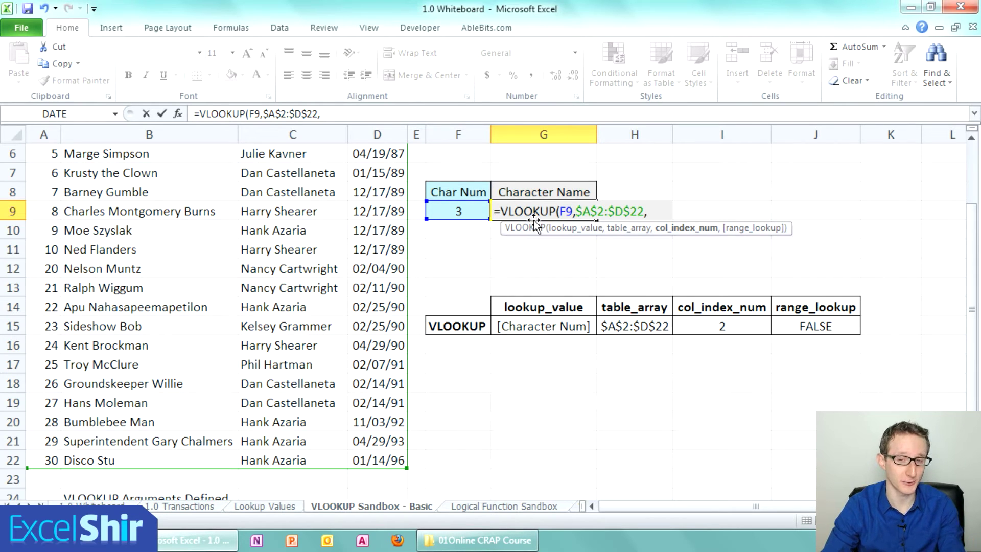
text(2)
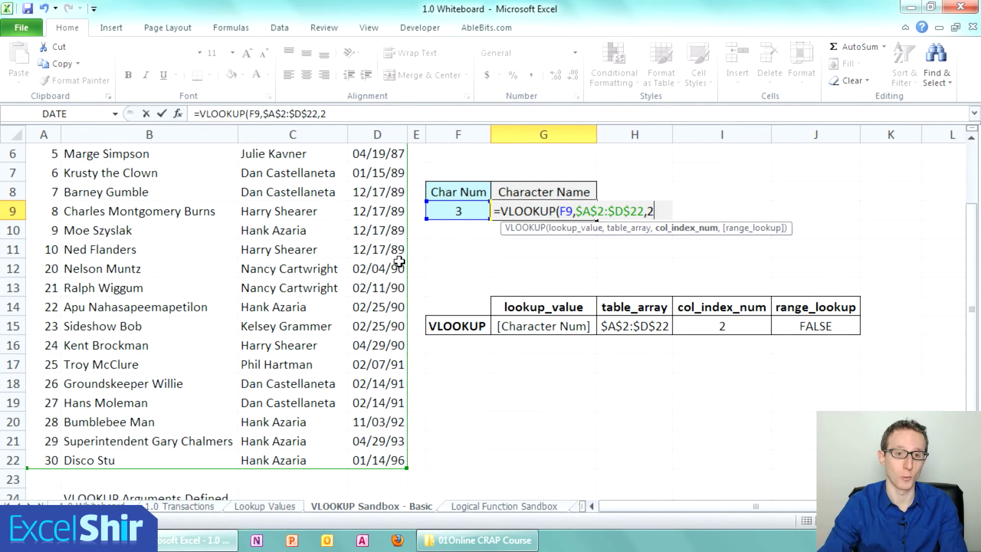
scroll(399, 262, up, 2)
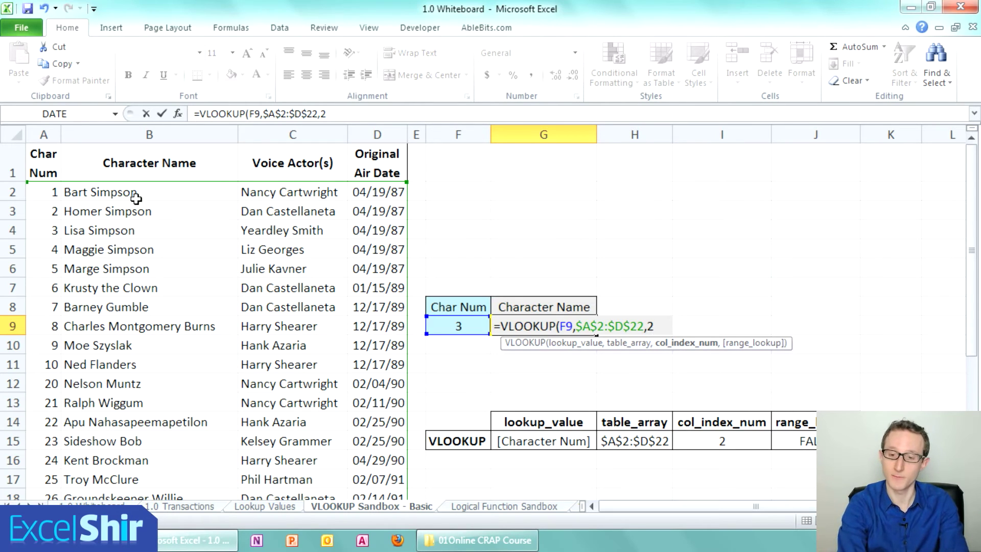
text(,)
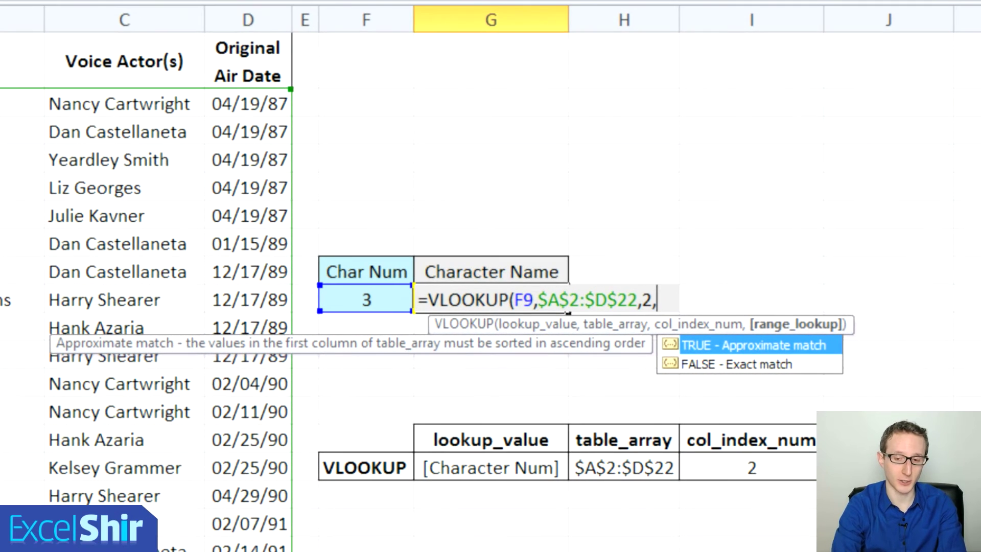
text(FALS)
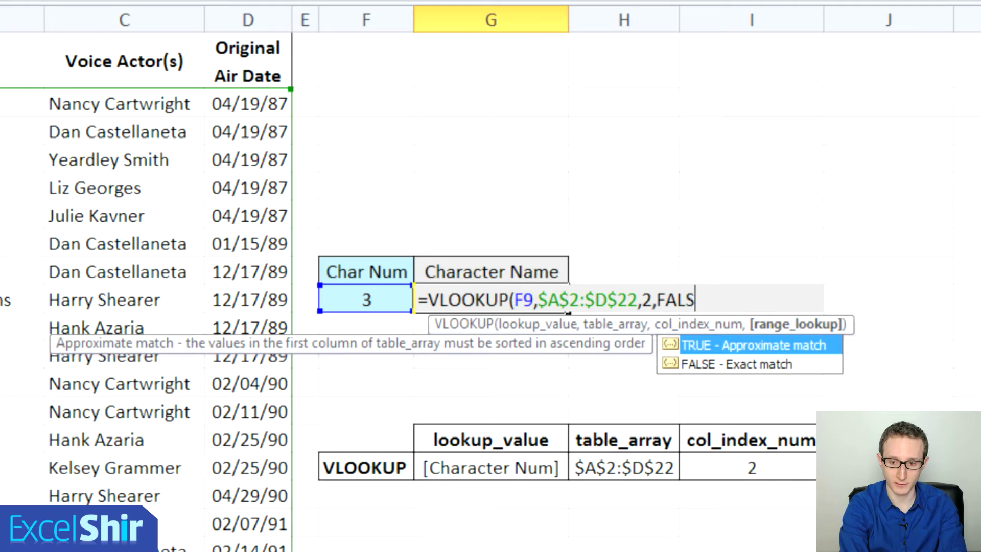
text(E)
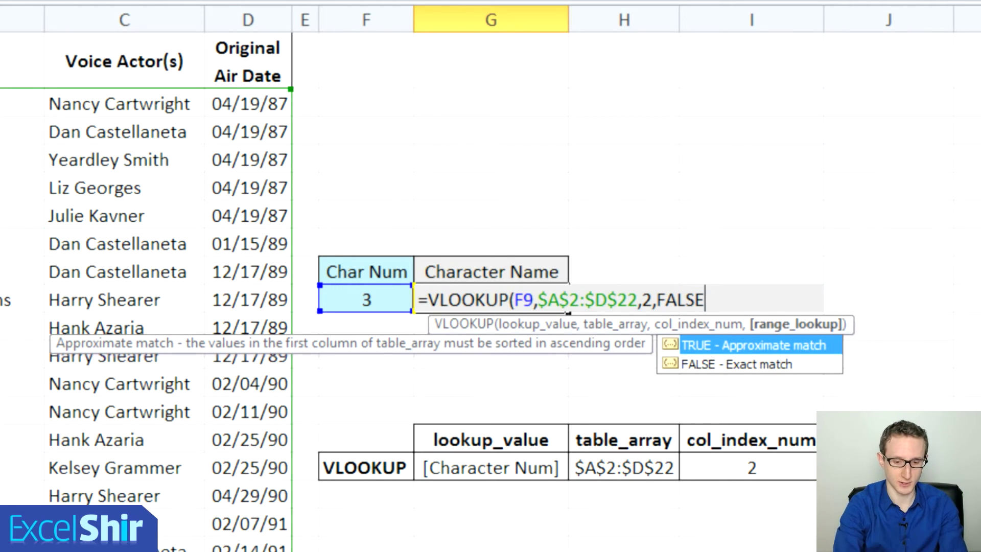
text())
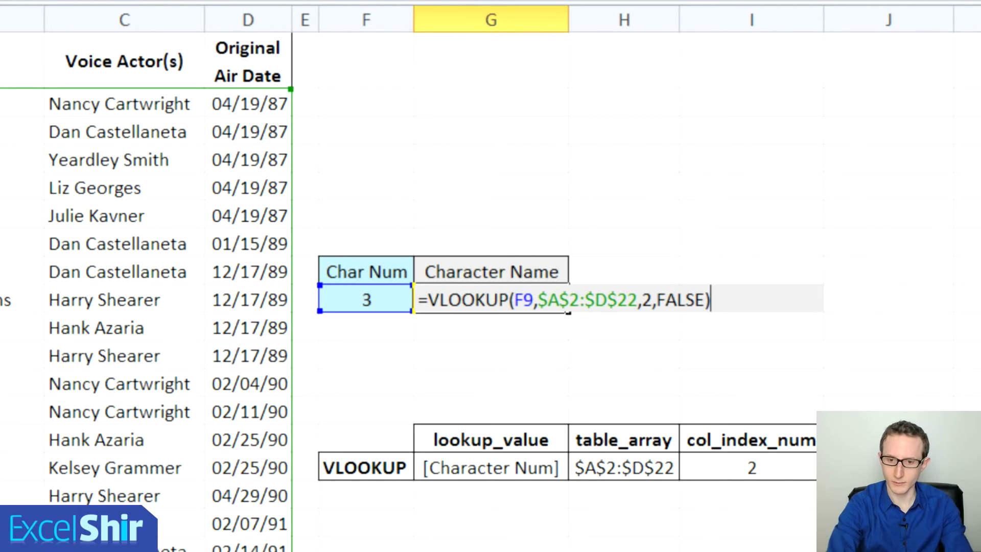
key(Return)
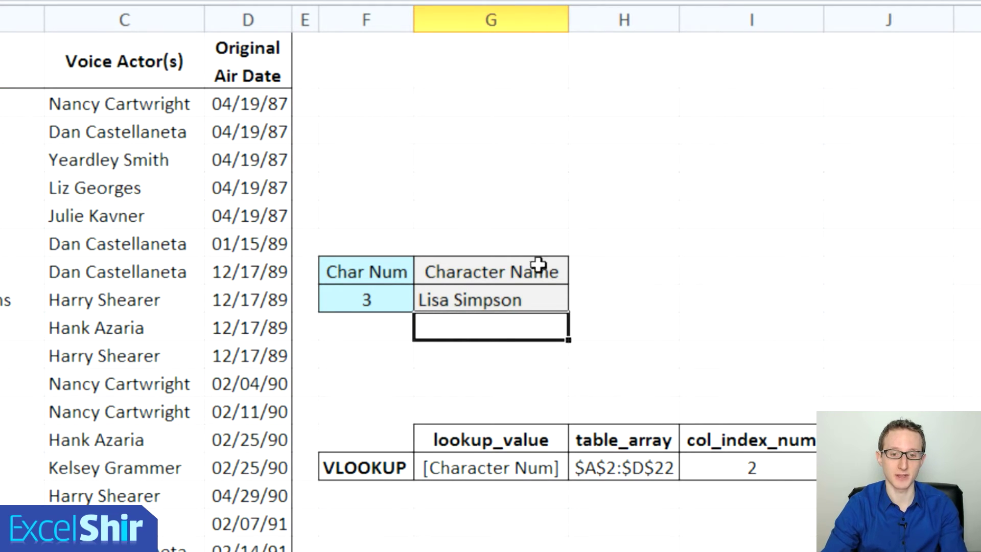
Step: Check G9's formula and change the character number in F9 to 6
click(372, 299)
click(505, 305)
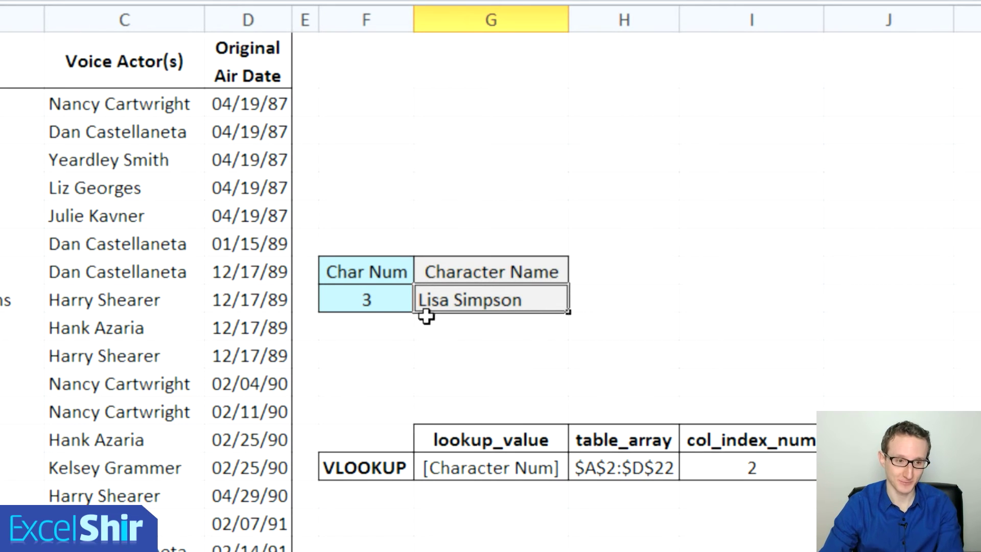
click(402, 306)
text(6)
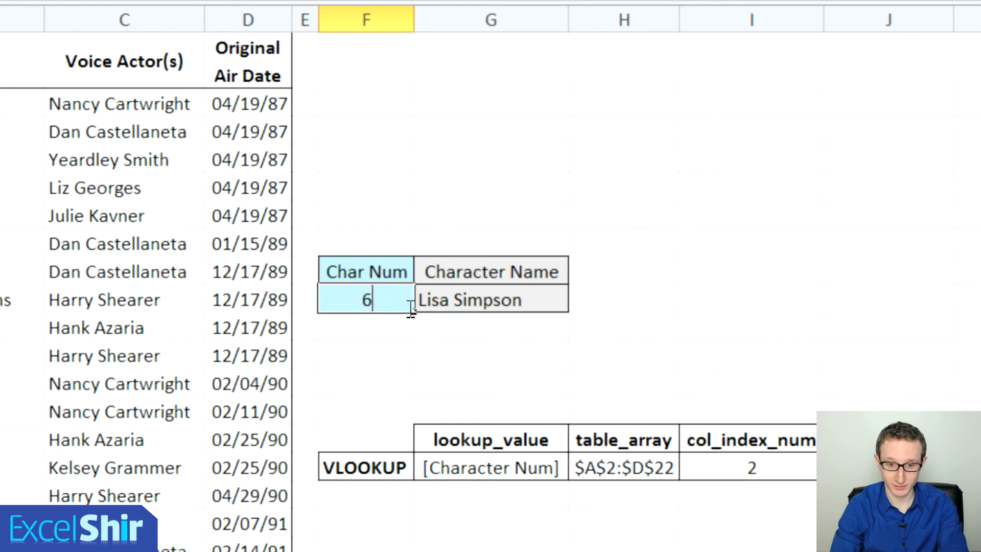
key(Return)
Step: Change F9 to 1 so G9 returns Bart Simpson, then review the lookup formula
click(384, 300)
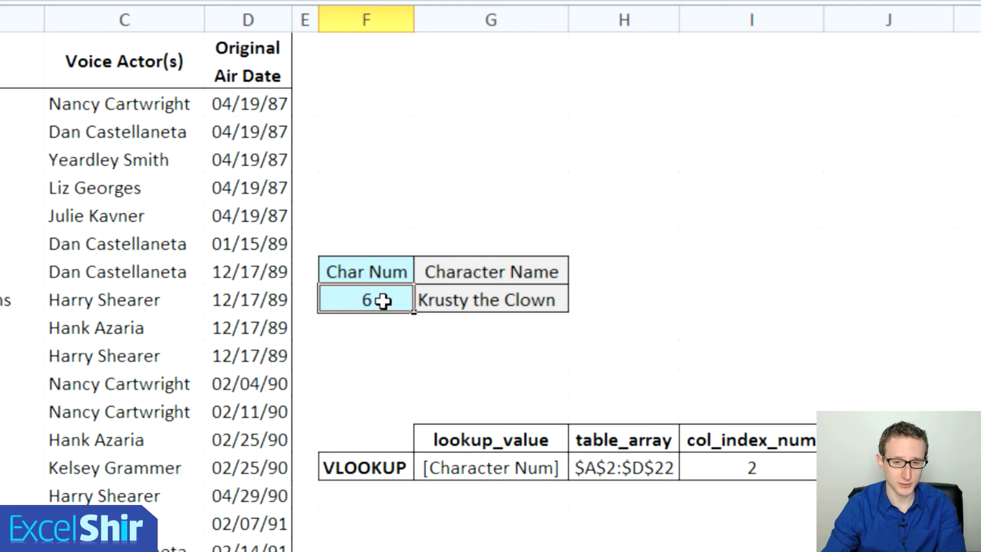
text(1)
click(416, 358)
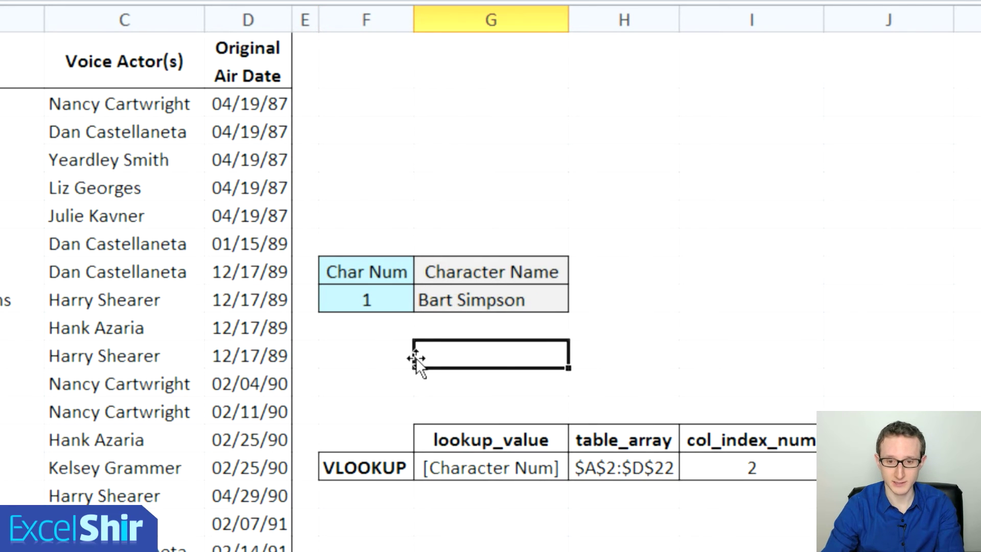
click(375, 302)
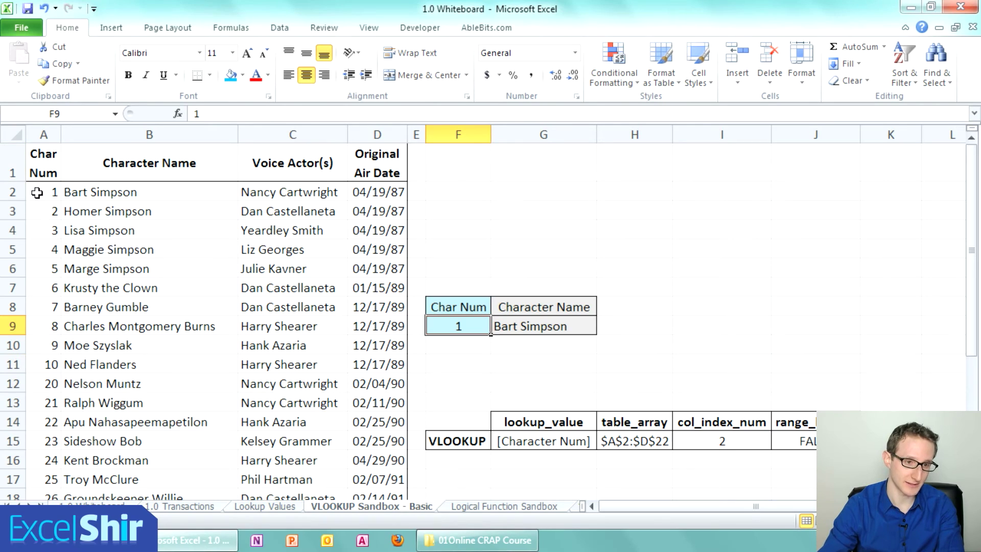
click(295, 302)
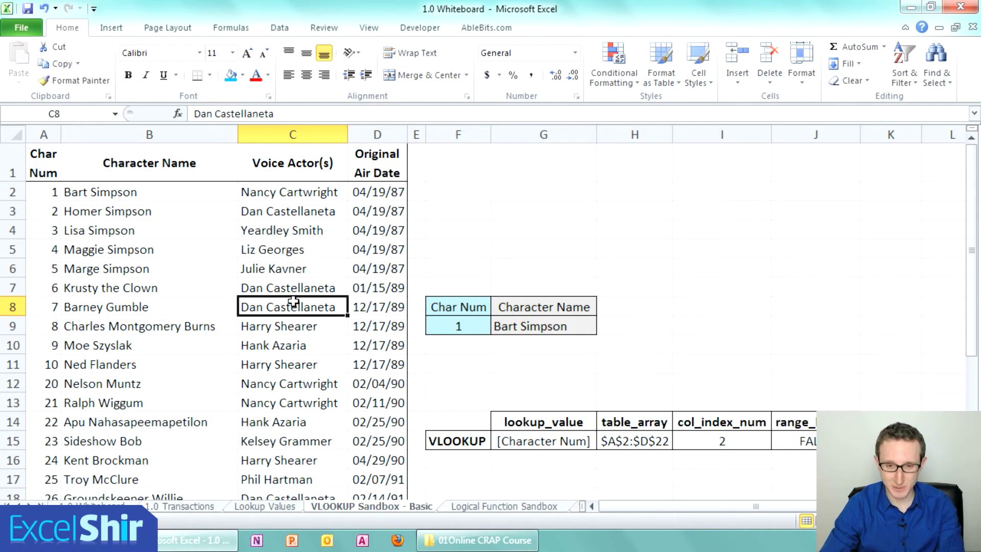
click(464, 324)
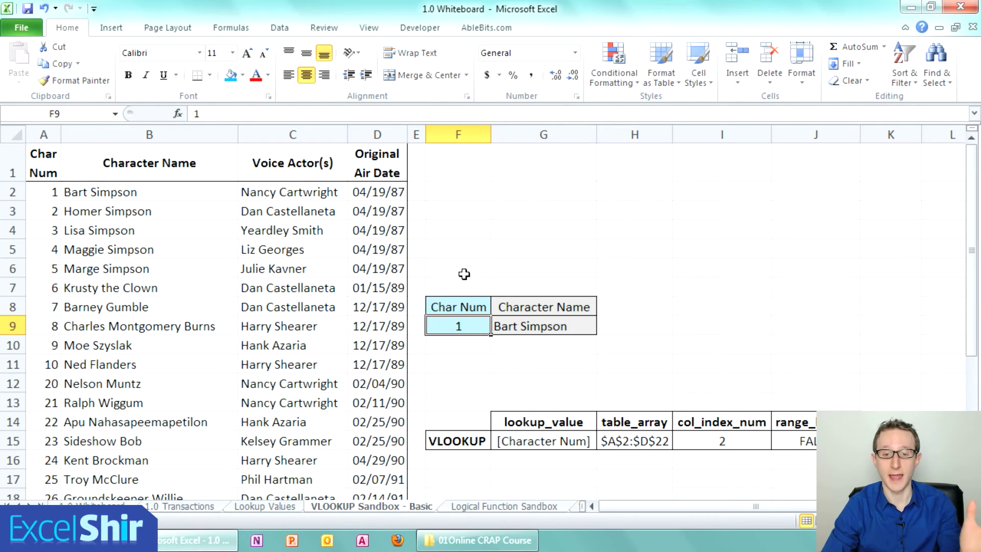
click(553, 327)
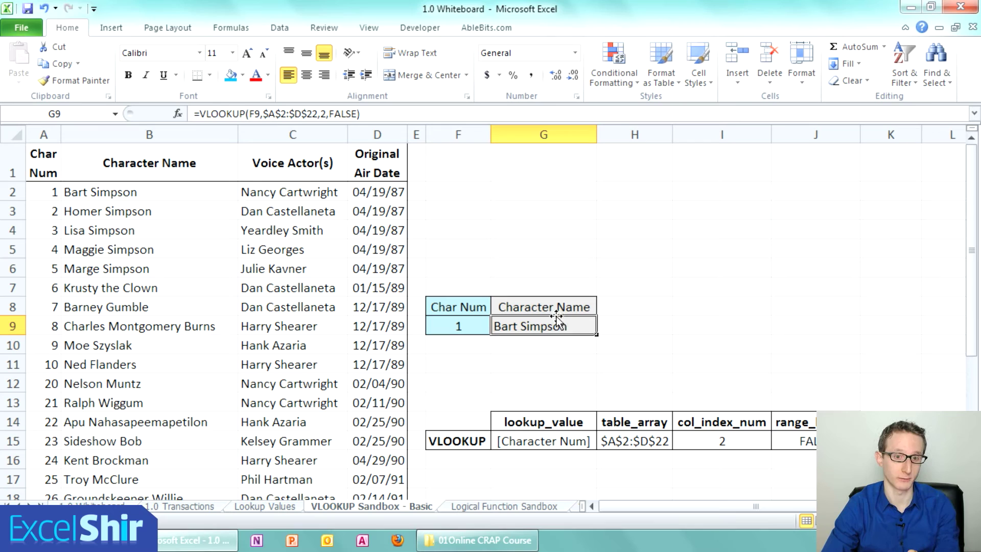
Step: Enter the heading 'Voice Actor' in H8
click(611, 307)
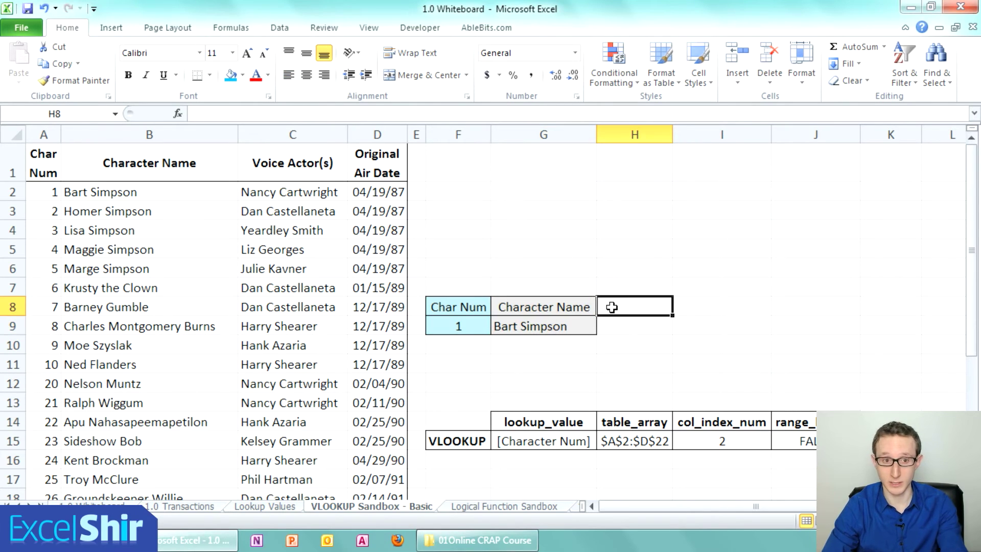
text(Voice Actor)
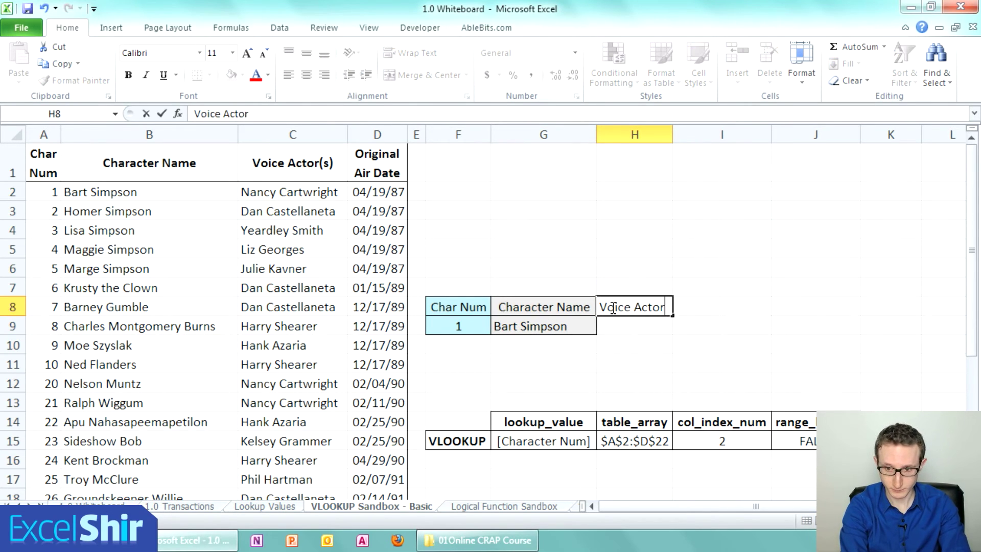
key(Return)
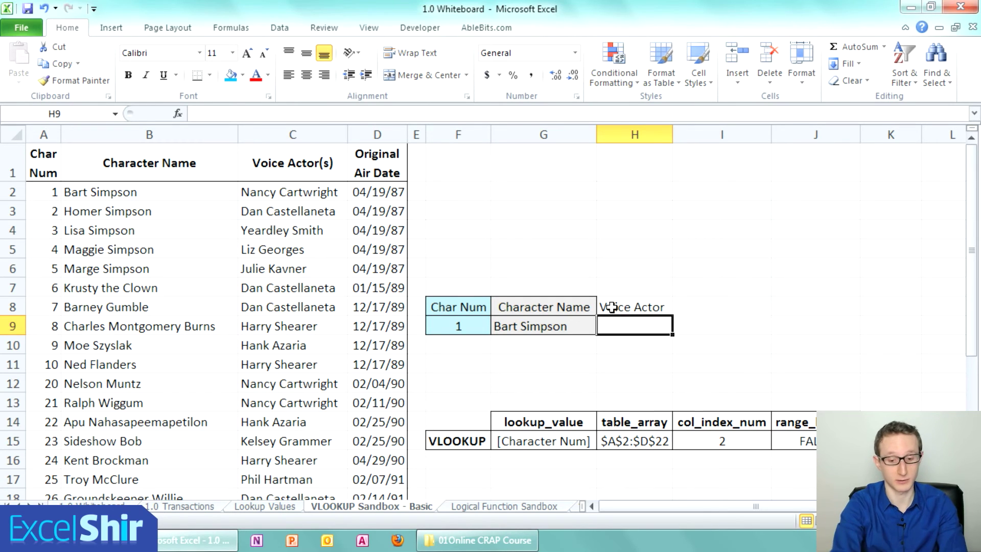
Step: Enter =VLOOKUP(F9,$A$2:$D$22,3,FALSE) in H9 to return Nancy Cartwright
text(=)
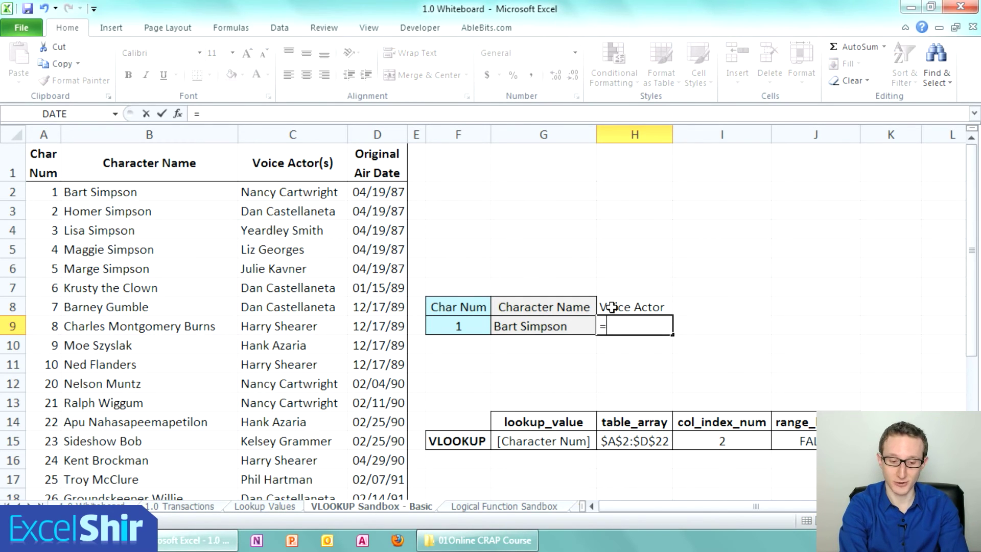
text(VLOOKUP()
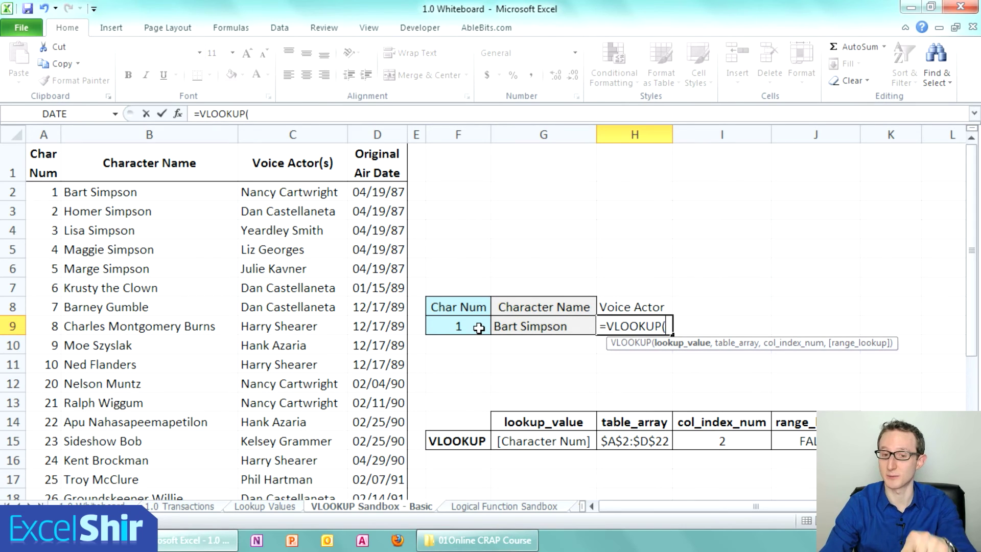
click(478, 328)
text(,)
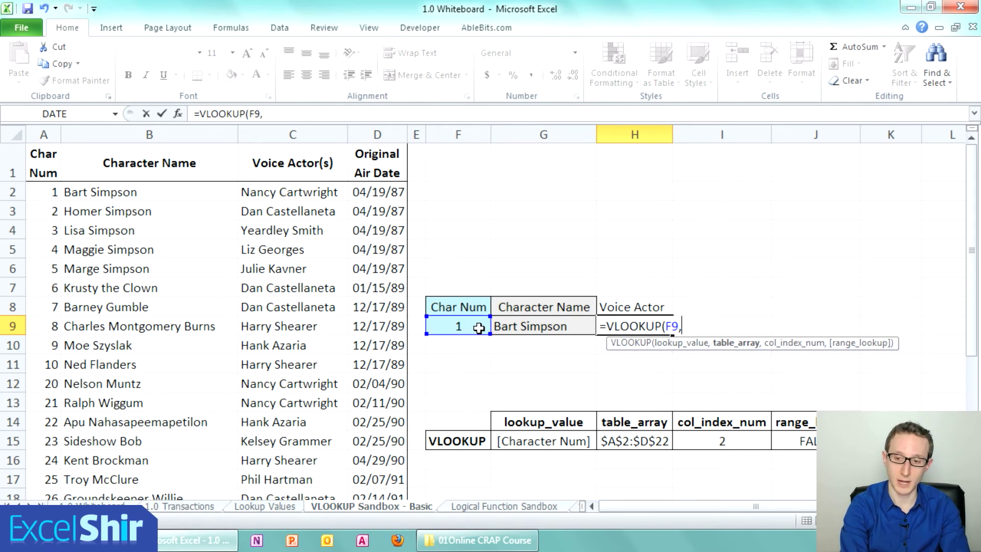
click(52, 191)
drag(52, 191, 369, 455)
key(F4)
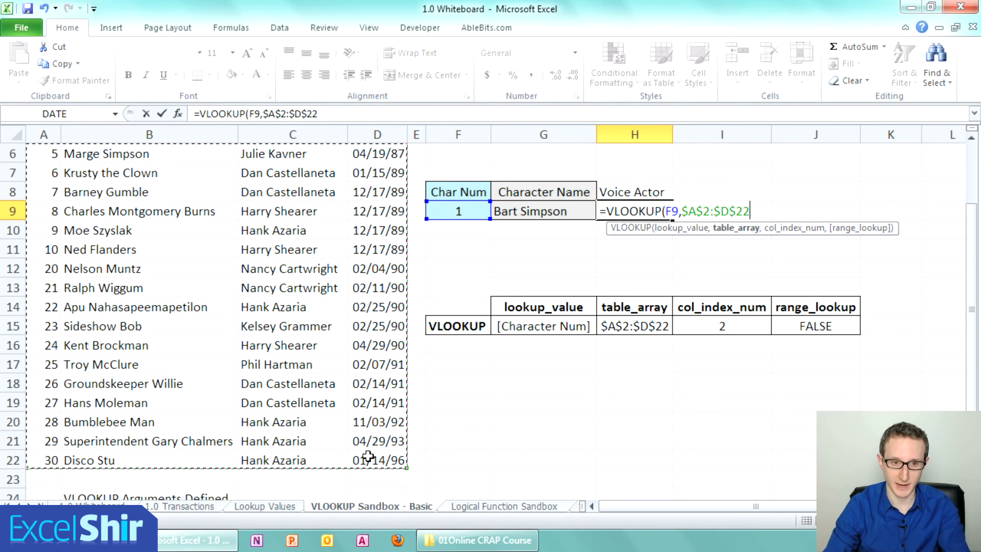
text(,)
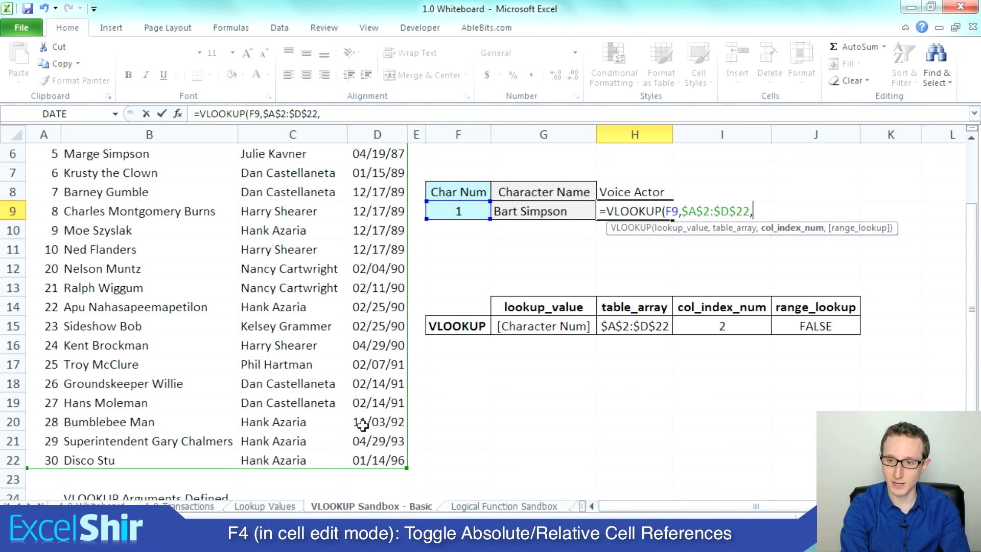
text(3)
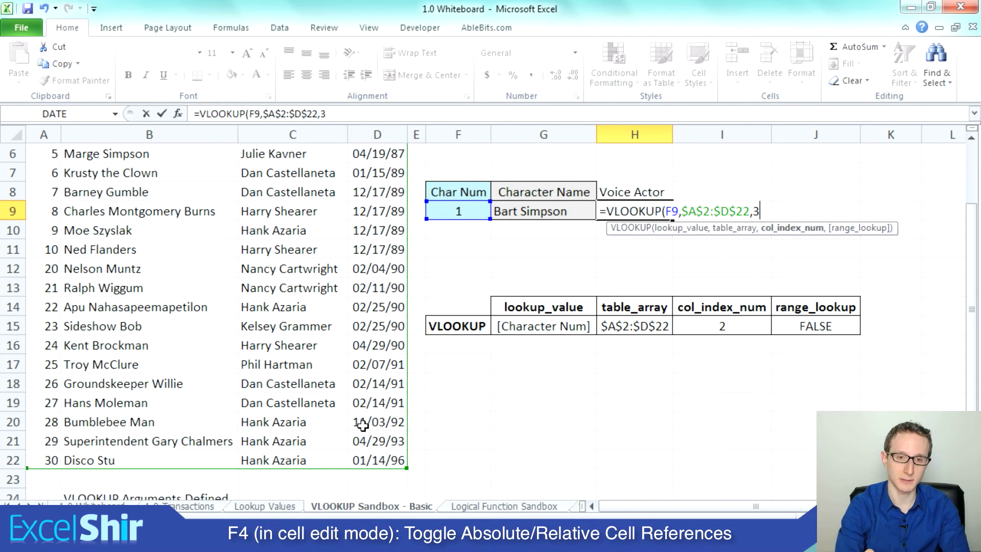
text(,F)
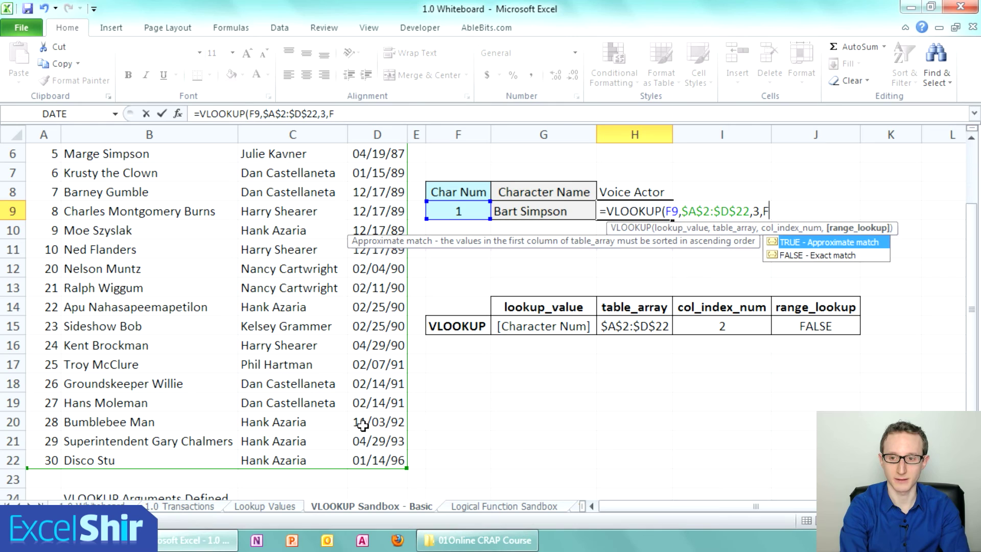
text(ALSE))
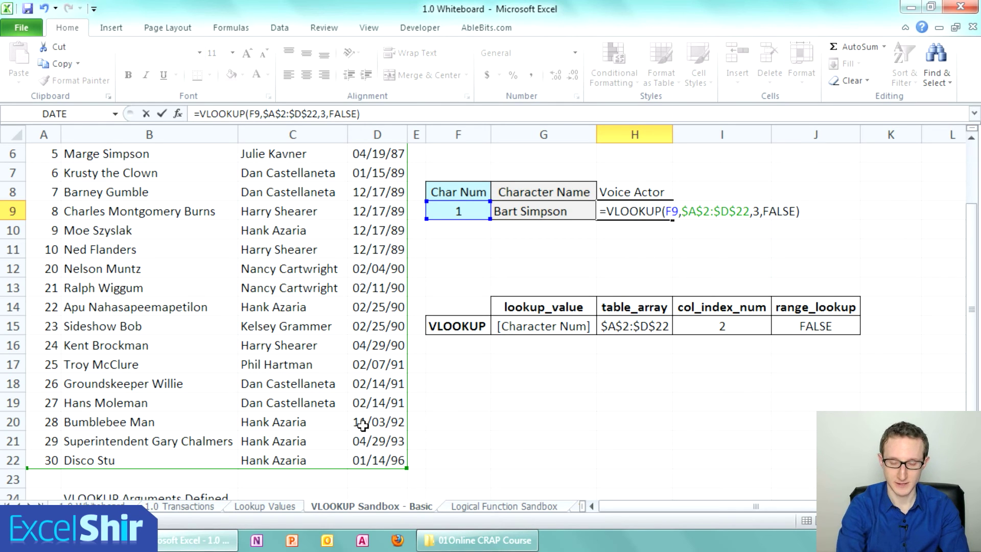
key(Return)
key(Up)
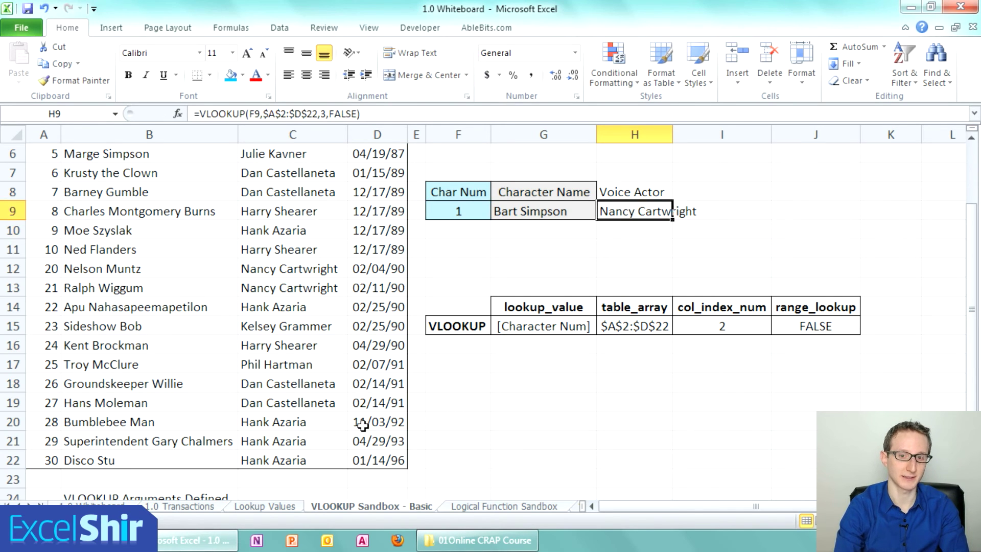
Step: Set F9 to 9, giving Moe Szyslak and Hank Azaria, and compare the H9 and G9 formulas
scroll(430, 366, up, 2)
click(465, 325)
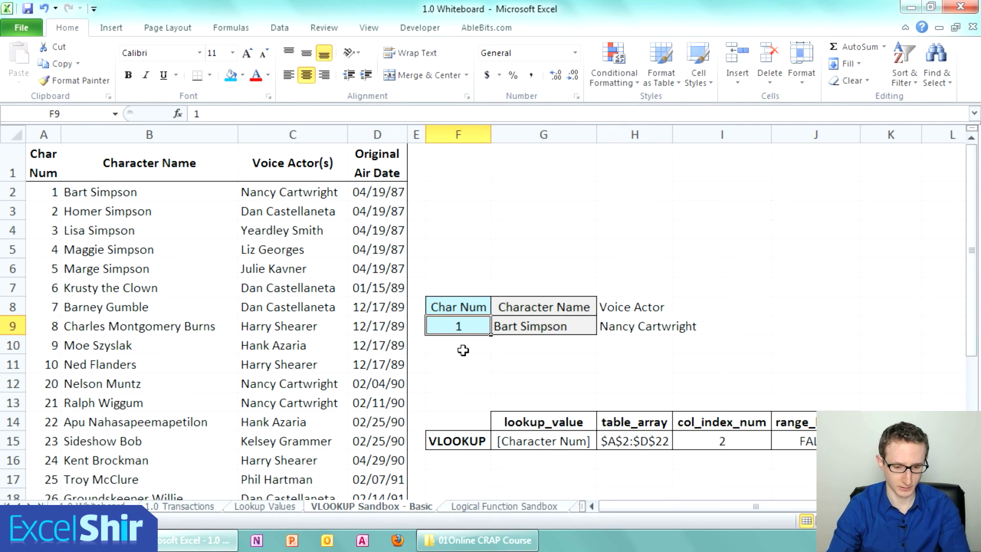
text(9)
key(Return)
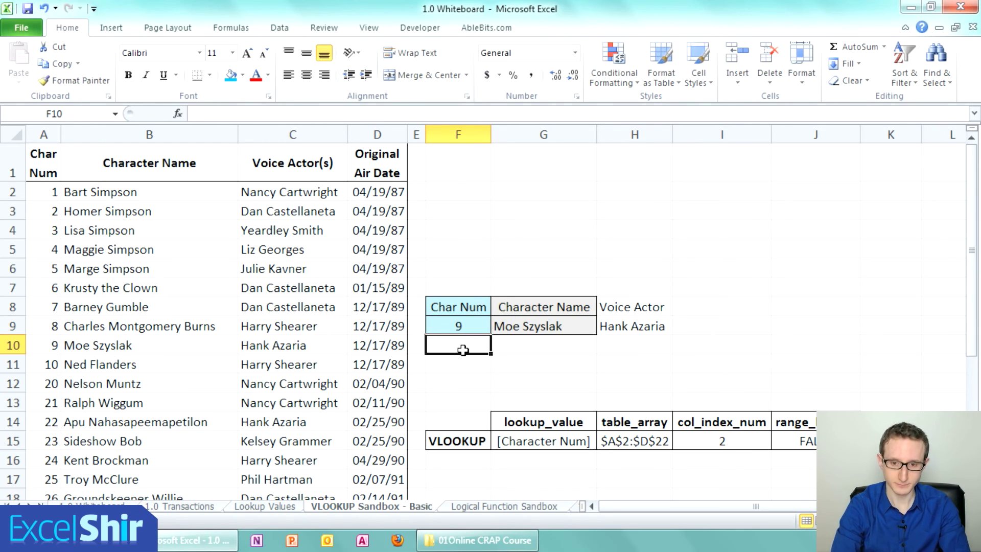
click(631, 327)
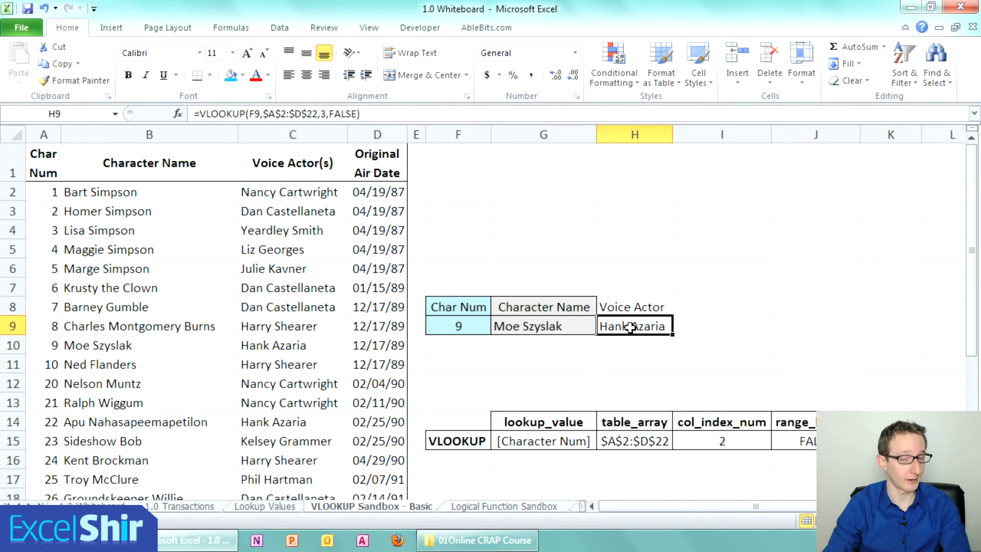
click(541, 332)
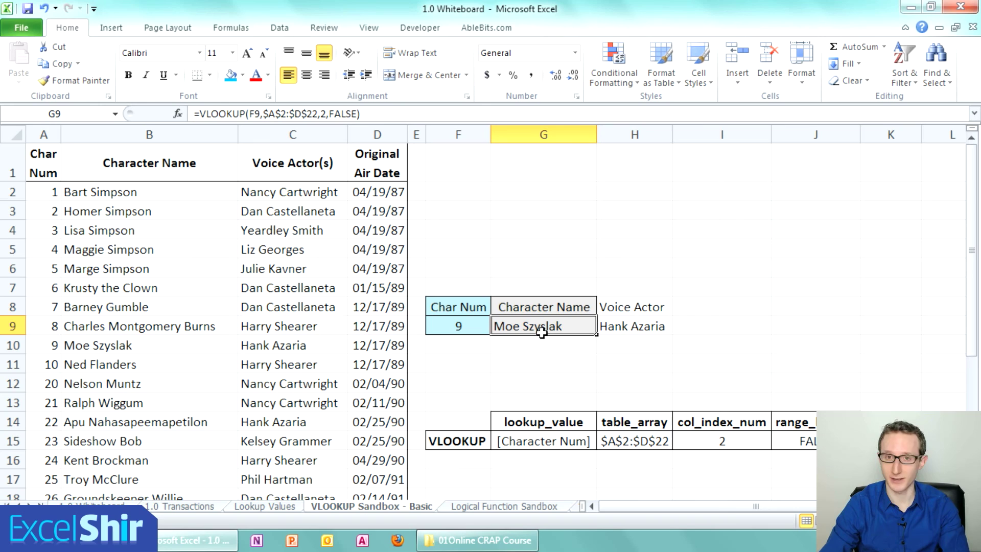